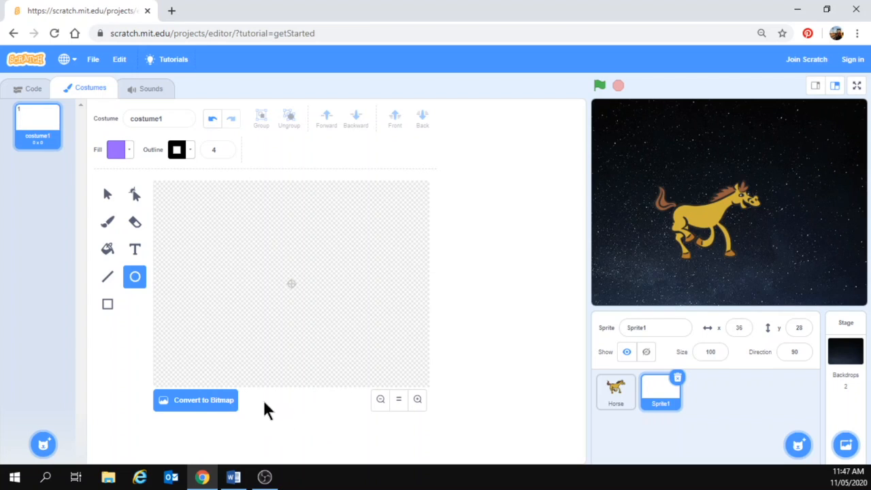
Step: Convert the empty costume to bitmap and back to vector
click(206, 402)
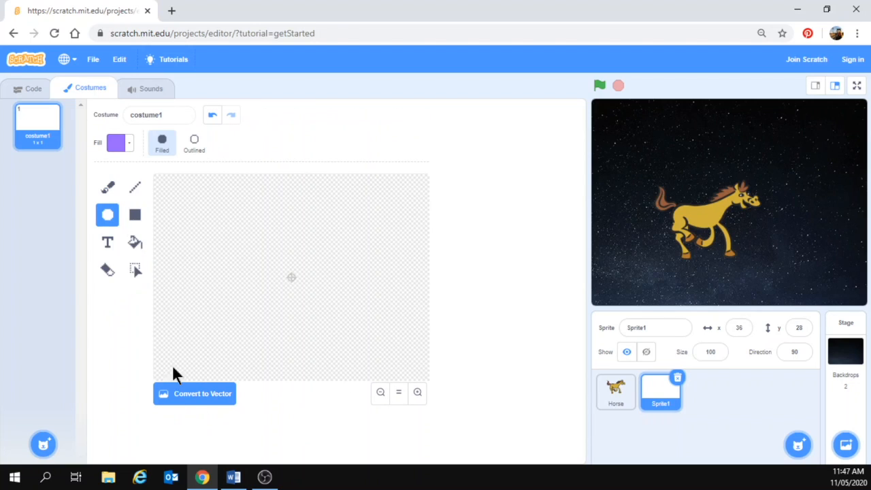
click(214, 402)
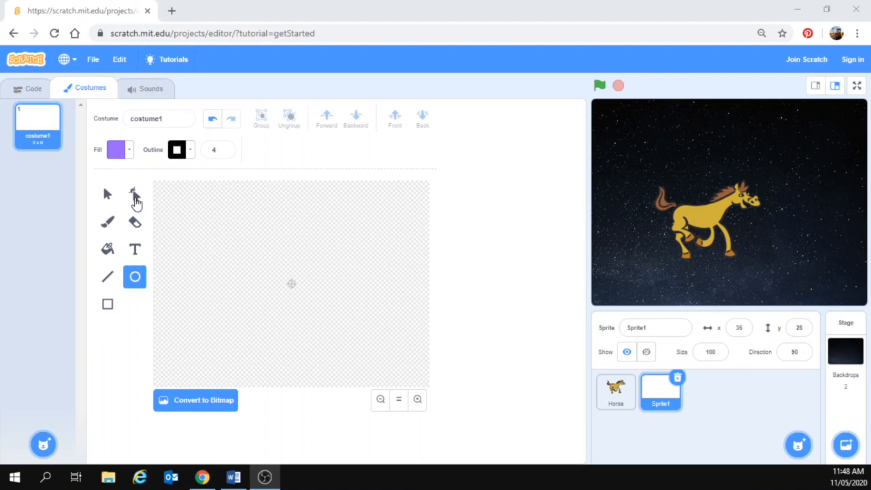
Step: Draw a purple ellipse about 126 × 114 near the canvas centre and reshape its points into a wavy vehicle body with a pointed tail
click(242, 249)
drag(237, 237, 308, 299)
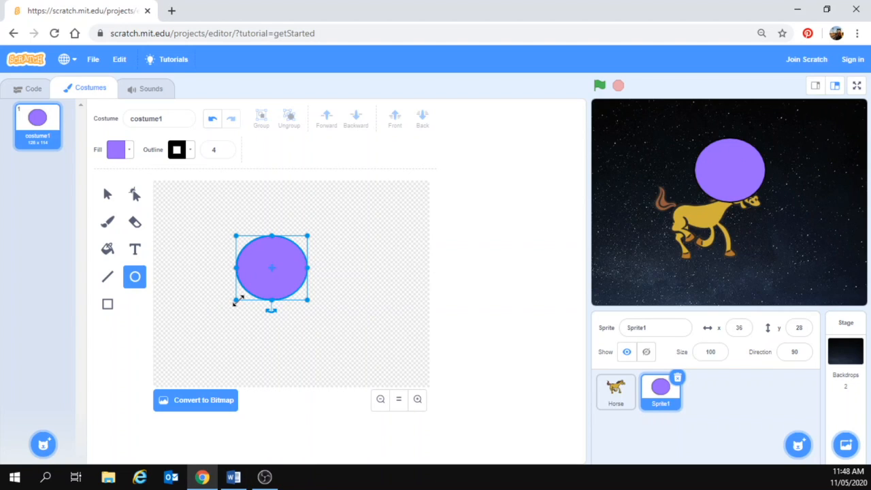
click(136, 198)
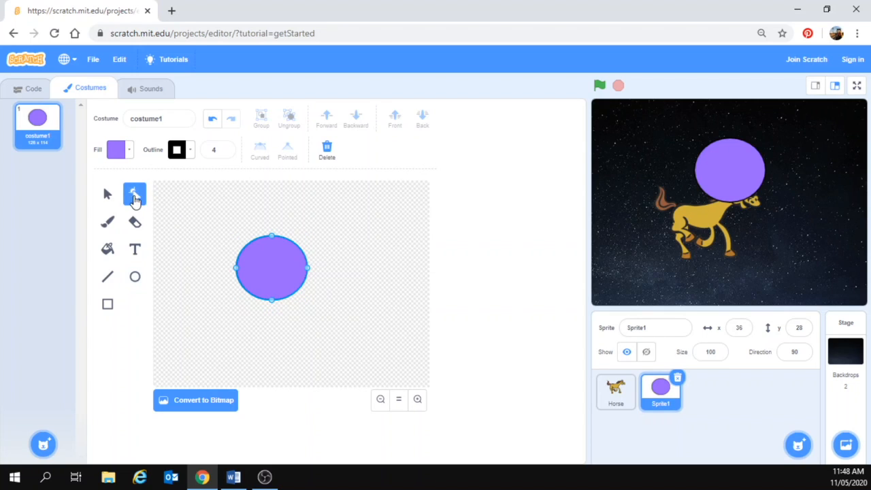
drag(271, 236, 306, 246)
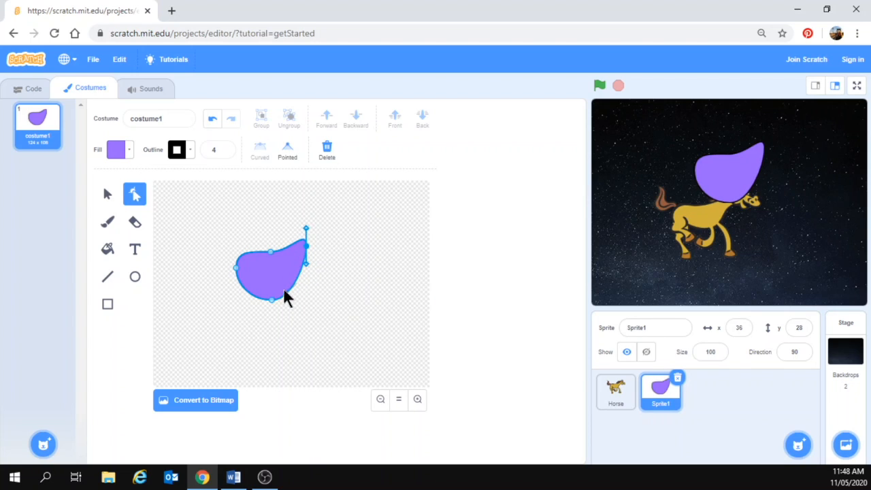
click(272, 296)
drag(266, 275, 296, 301)
drag(235, 293, 254, 281)
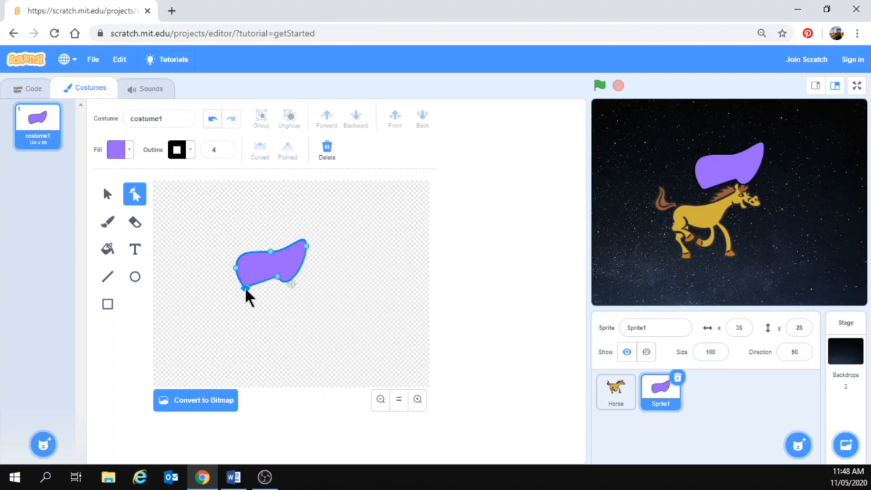
Step: Draw two small purple oval wheels along the lower edge of the vehicle body with the Circle tool
click(135, 277)
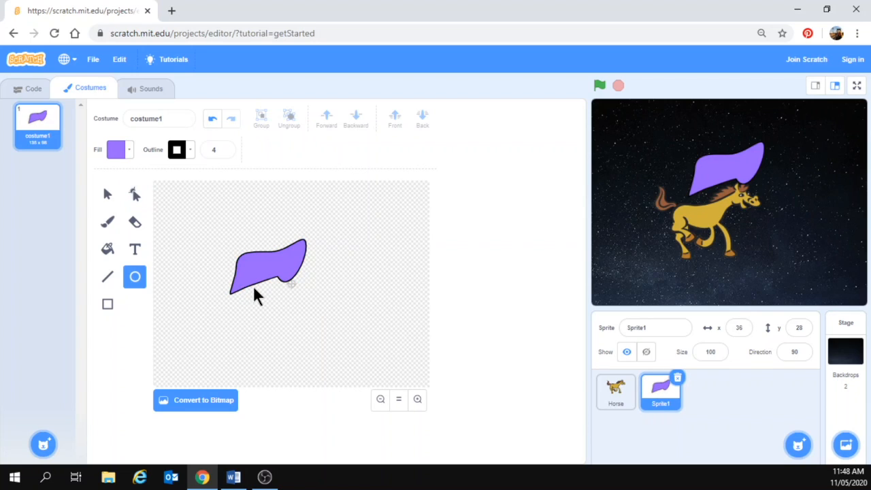
drag(261, 305, 261, 306)
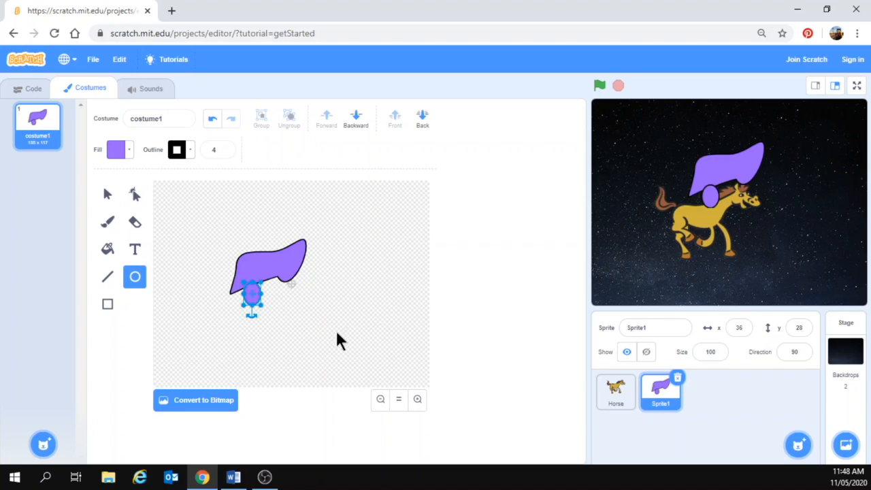
click(284, 304)
click(289, 295)
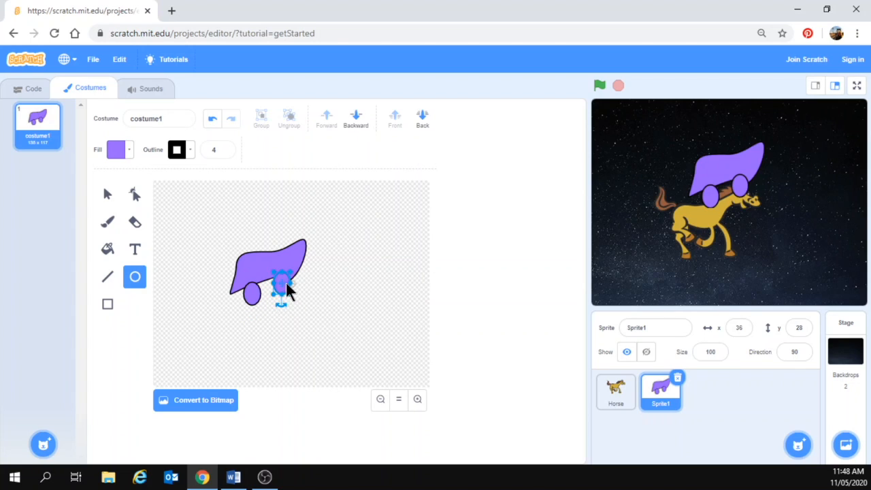
click(346, 291)
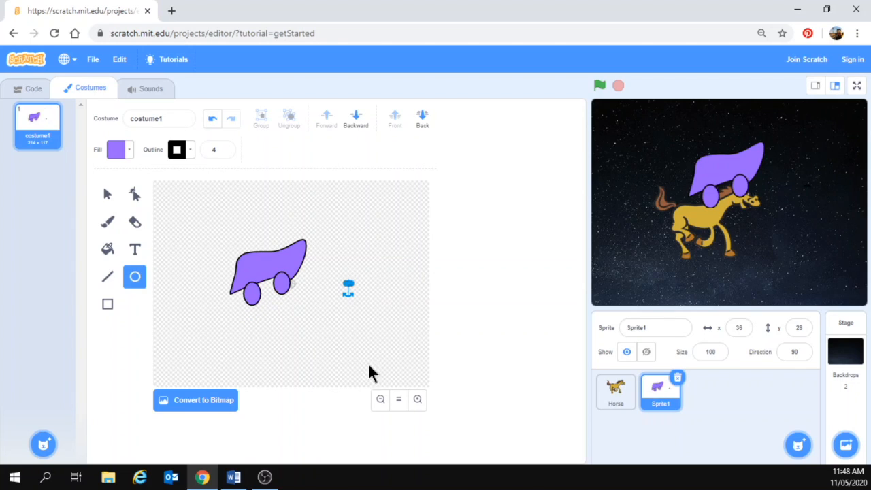
drag(345, 281, 345, 269)
click(212, 119)
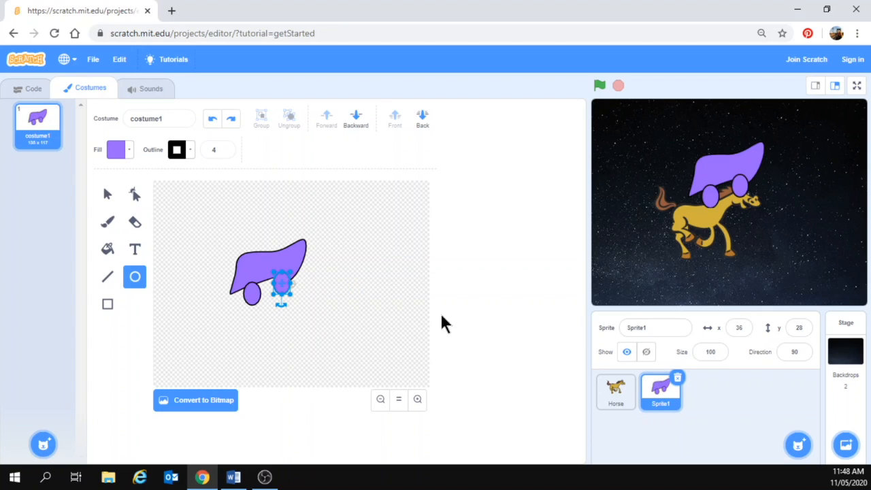
Step: Deselect all shapes and set the fill color to 84 with nothing selected
click(107, 194)
click(397, 259)
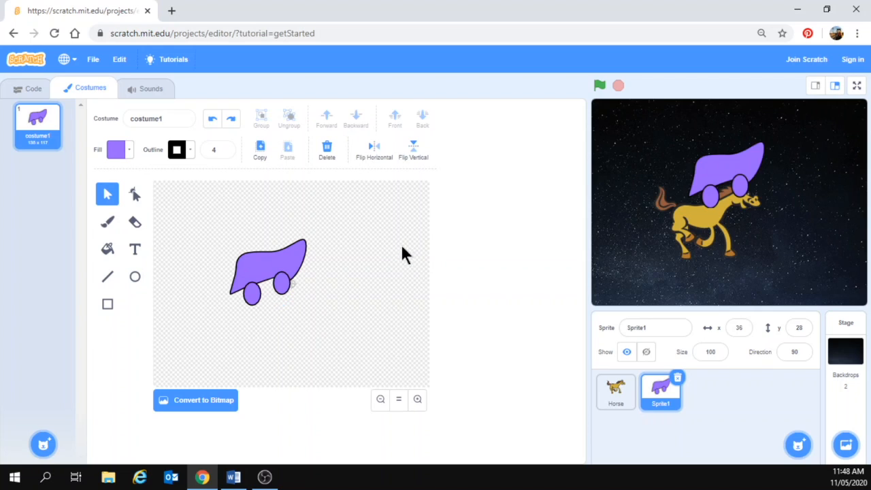
key(alt+Tab)
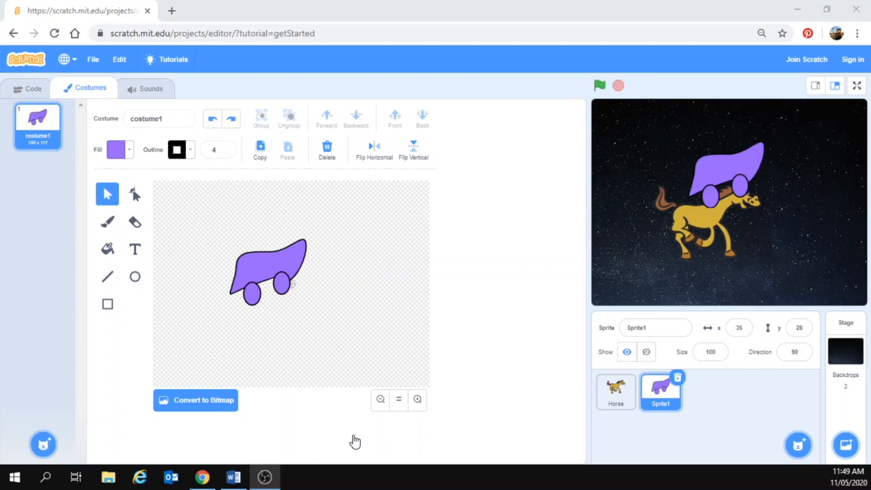
click(129, 151)
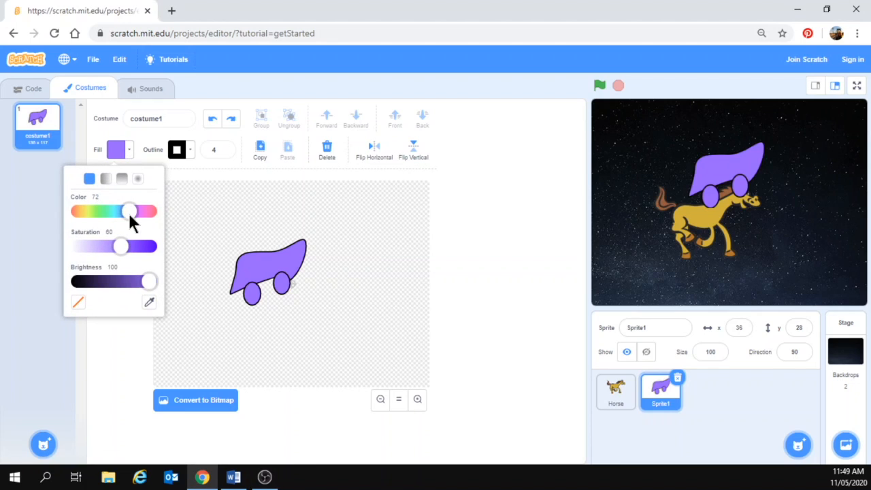
click(143, 211)
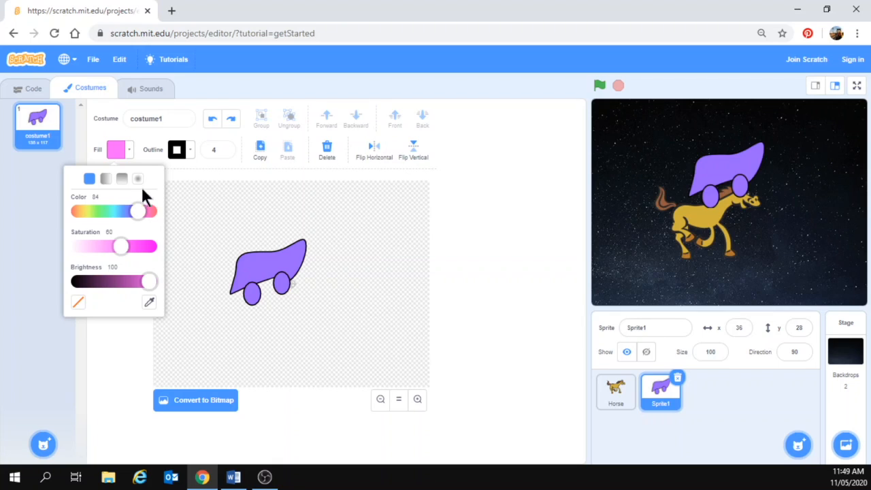
click(202, 191)
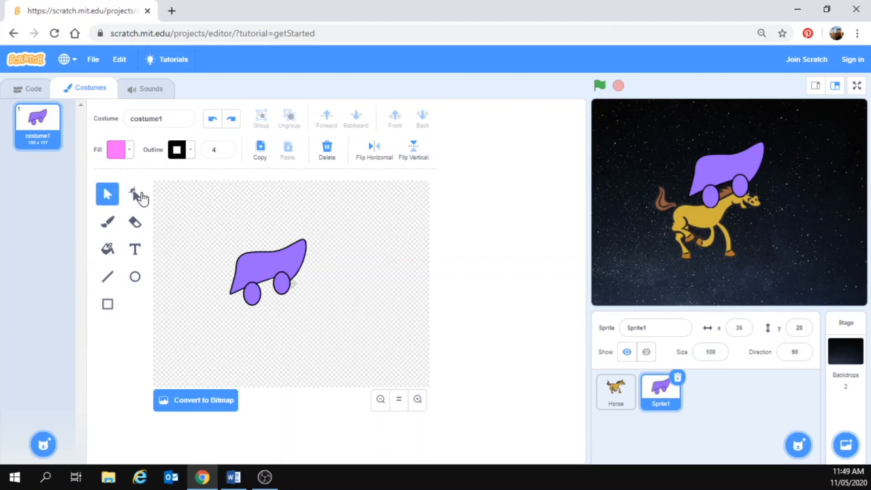
Step: Change the fill of the vehicle body to pink, leaving saturation and brightness as they are
click(264, 258)
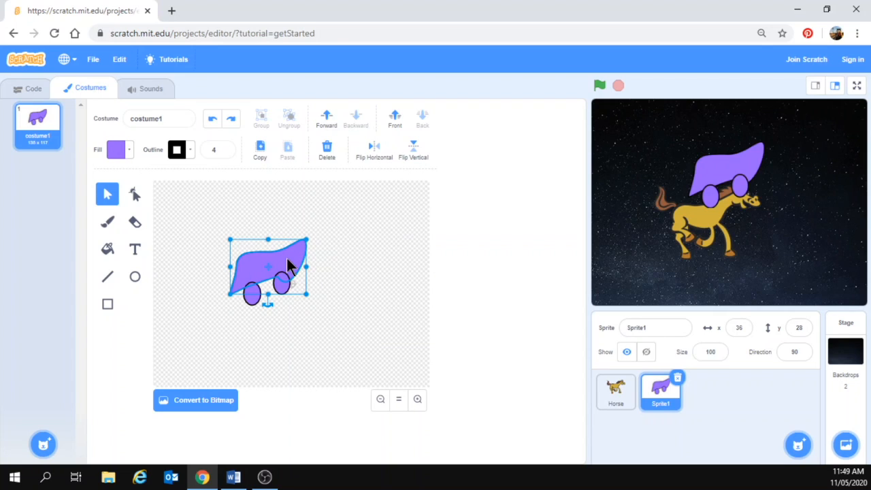
click(128, 152)
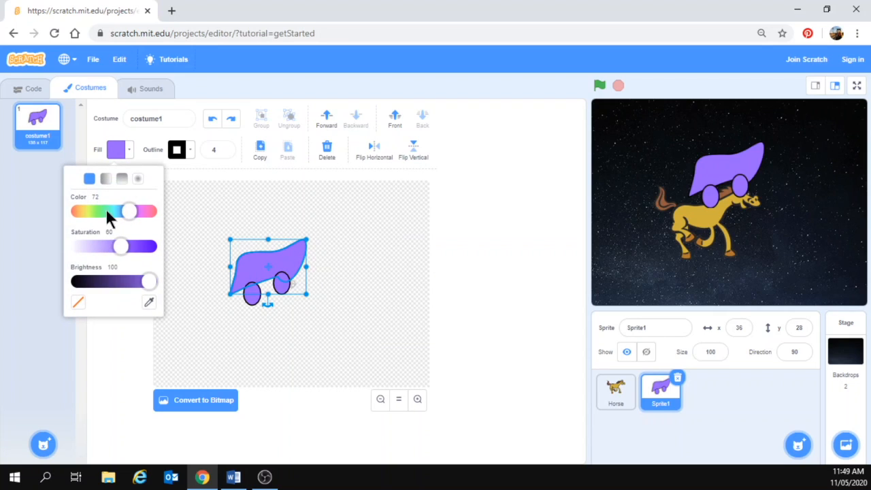
click(154, 212)
click(396, 323)
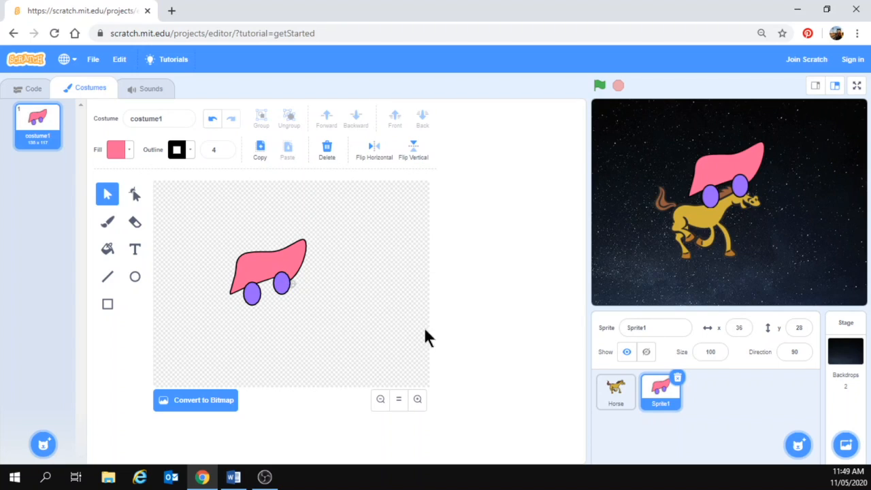
Step: Remove the black outline from the pink vehicle body
click(267, 265)
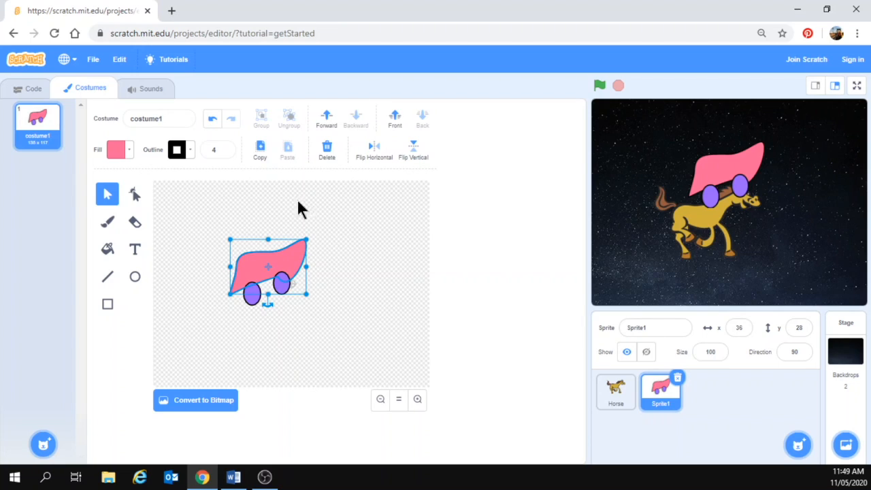
click(190, 151)
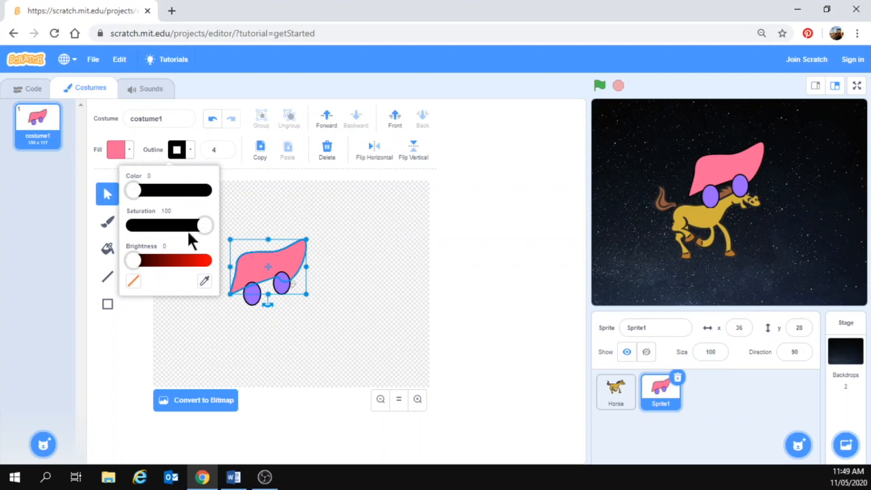
click(133, 281)
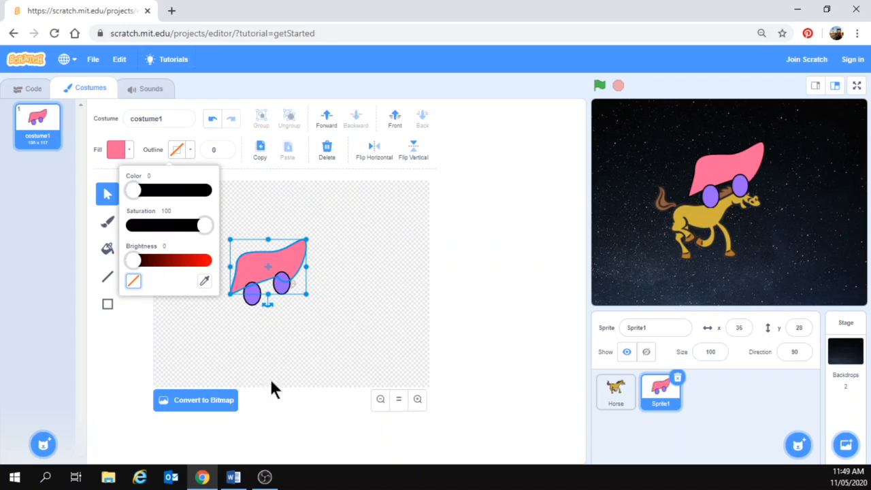
click(394, 301)
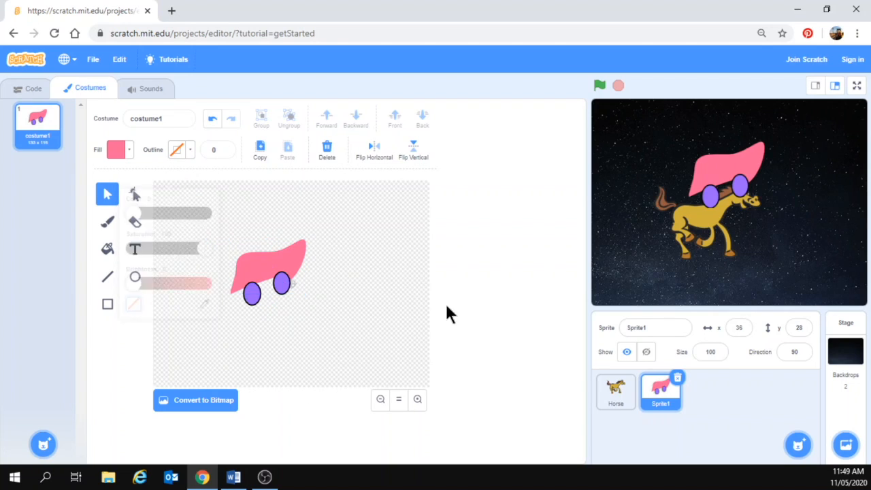
Step: Give the pink vehicle body a black outline with a width of 3
click(271, 262)
click(224, 147)
click(225, 146)
click(224, 146)
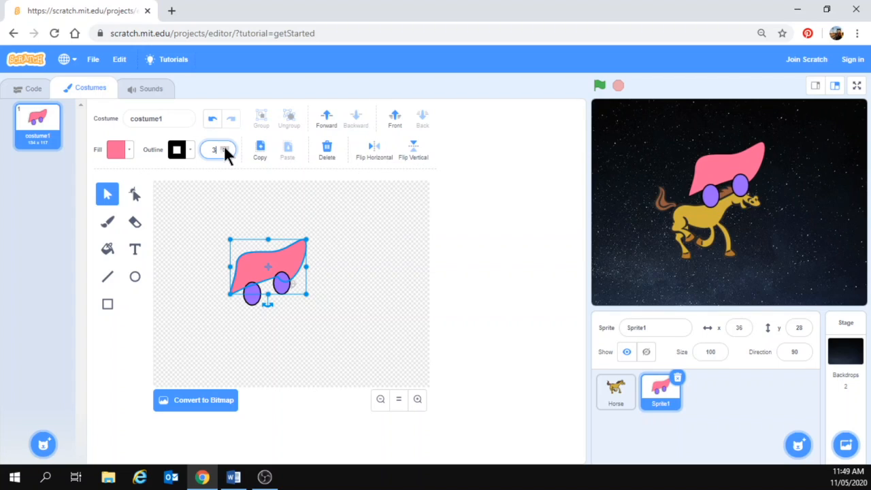
click(321, 250)
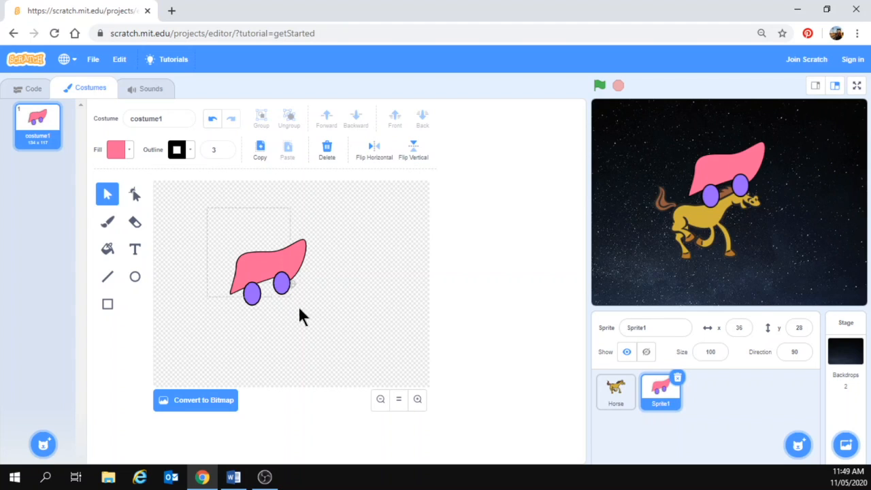
Step: Select the vehicle body and both wheels together and group them
drag(340, 322, 340, 324)
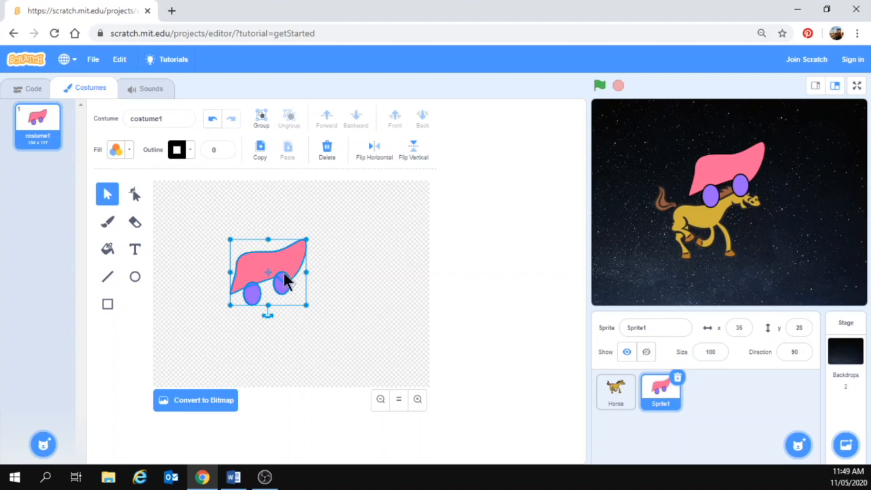
click(379, 264)
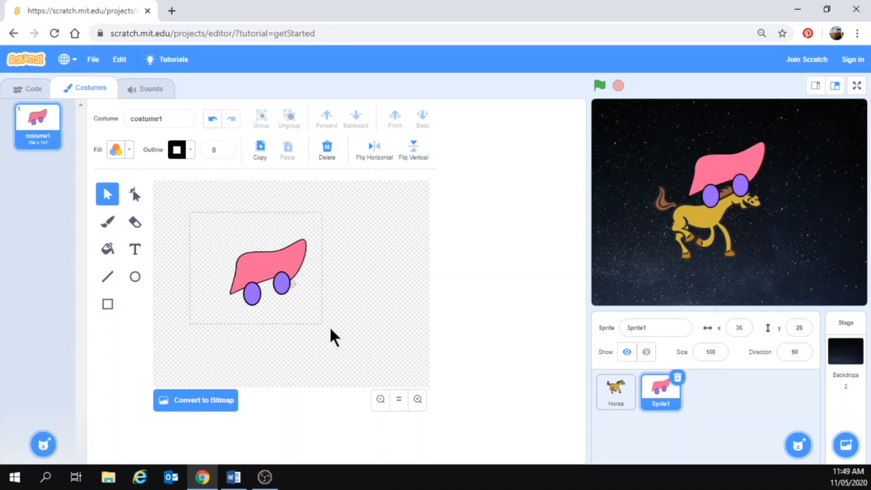
drag(341, 329, 345, 335)
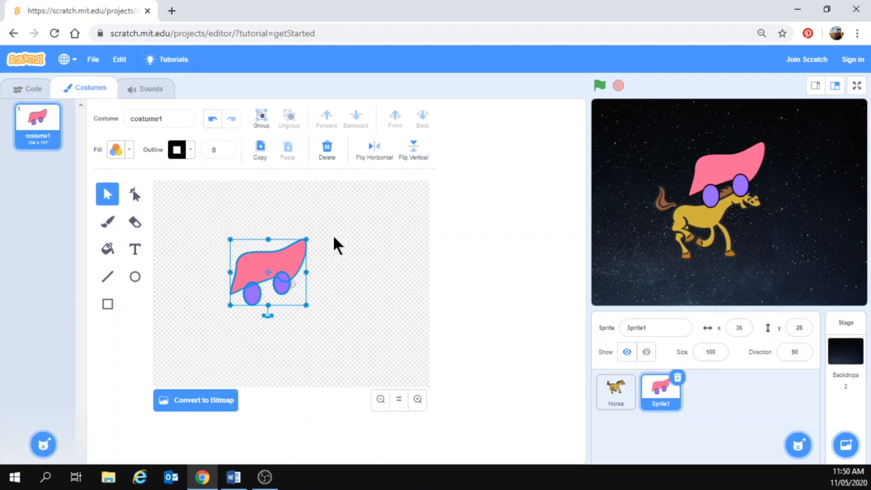
click(262, 120)
Step: Enlarge the grouped vehicle slightly to about 152 × 119 and move it up and left of the canvas centre
click(378, 349)
drag(269, 267, 350, 247)
click(333, 304)
click(239, 253)
click(381, 317)
click(336, 252)
drag(364, 294, 395, 321)
drag(342, 229, 342, 253)
drag(286, 287, 247, 255)
click(347, 279)
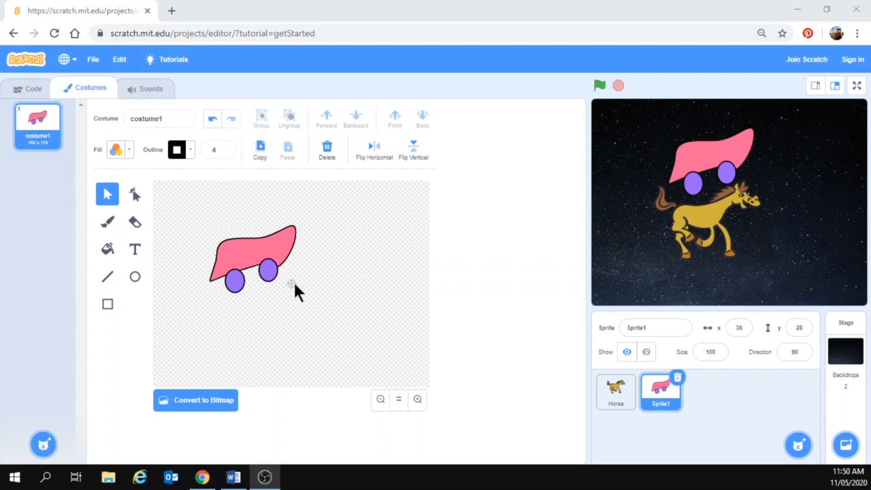
Step: Try to remove the outline with no shape selected
click(191, 149)
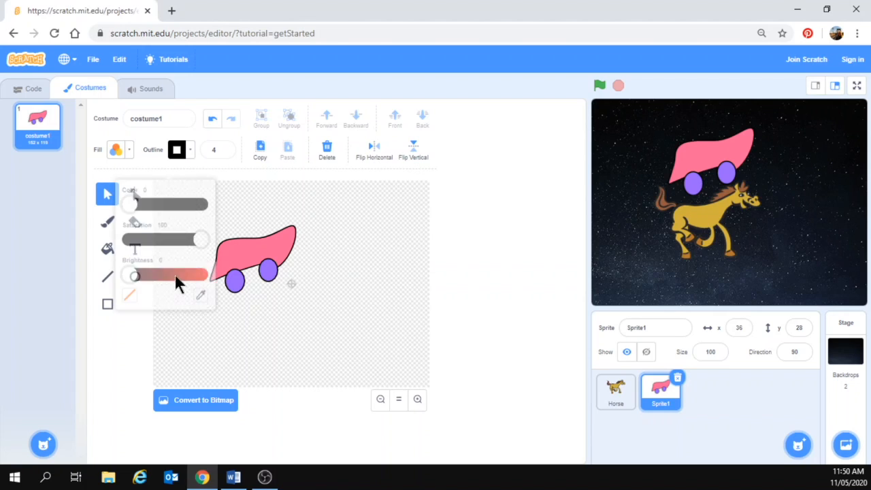
click(129, 293)
click(278, 262)
click(191, 149)
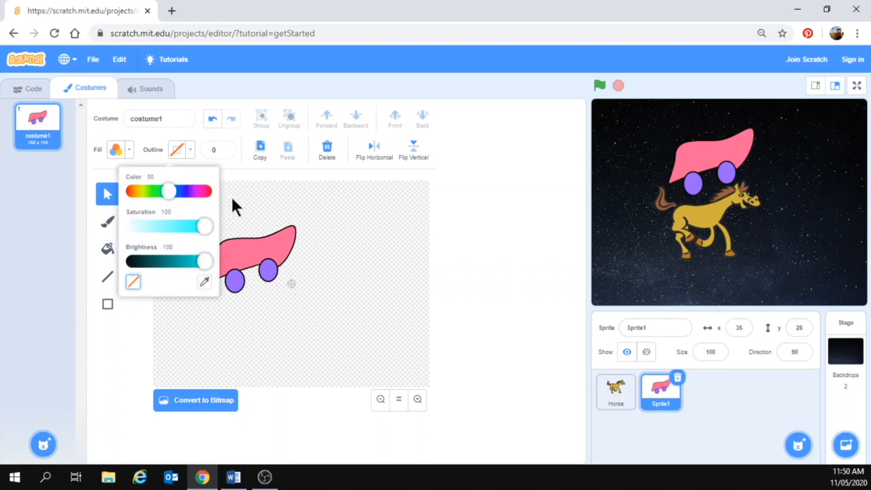
Step: Select the grouped vehicle and remove the outline from all its parts
click(263, 267)
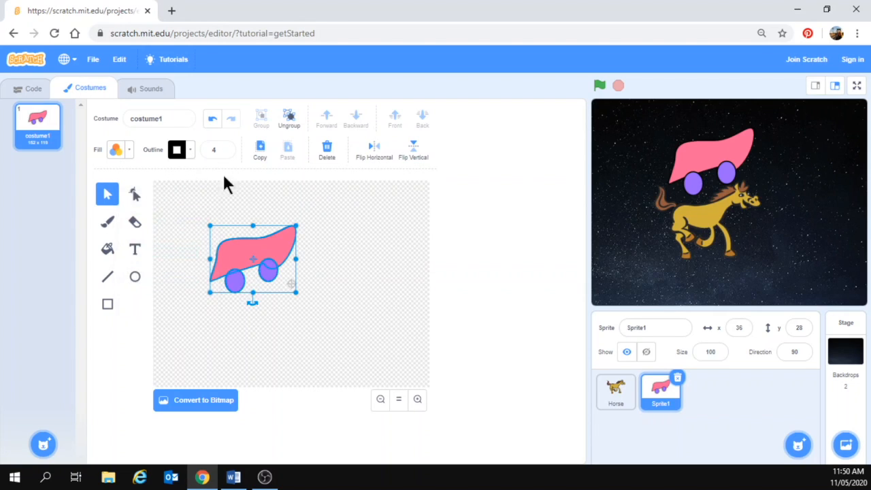
click(192, 151)
click(133, 280)
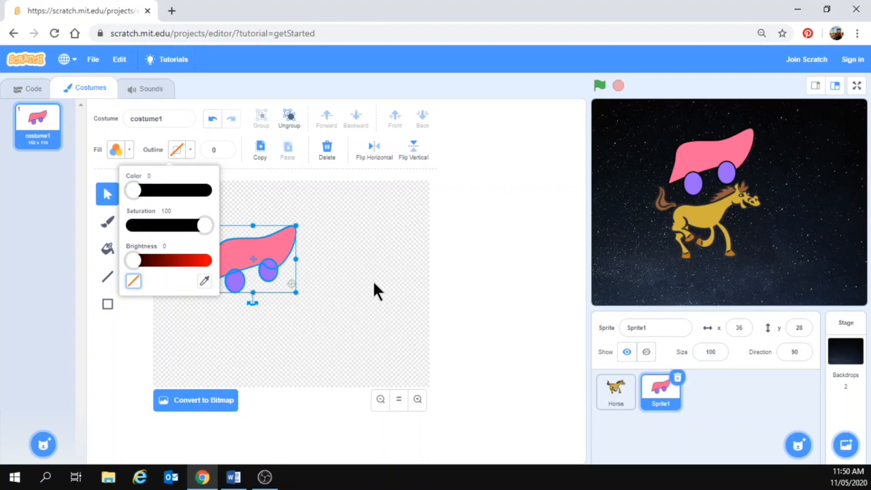
click(373, 281)
Step: Move the grouped vehicle further toward the upper-left area of the canvas and deselect it
drag(266, 266, 244, 231)
click(360, 257)
click(407, 285)
click(363, 270)
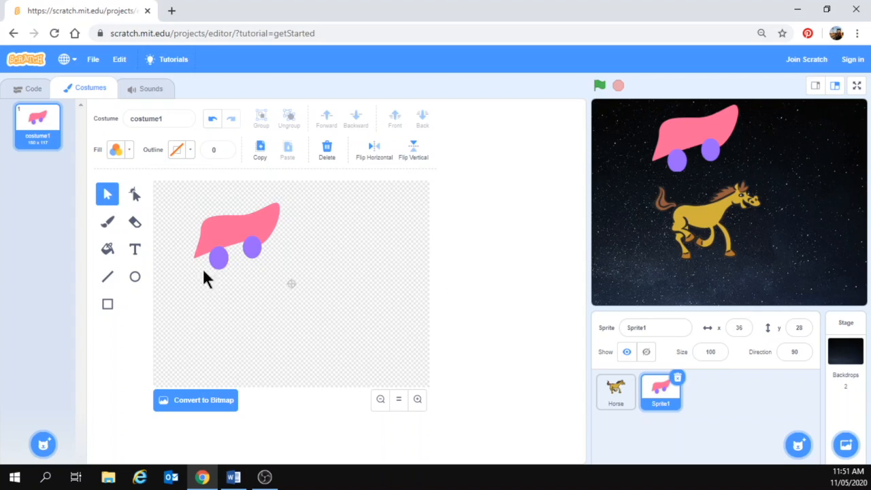
Step: Add the text "Horse" in purple Sans Serif below the vehicle
click(139, 253)
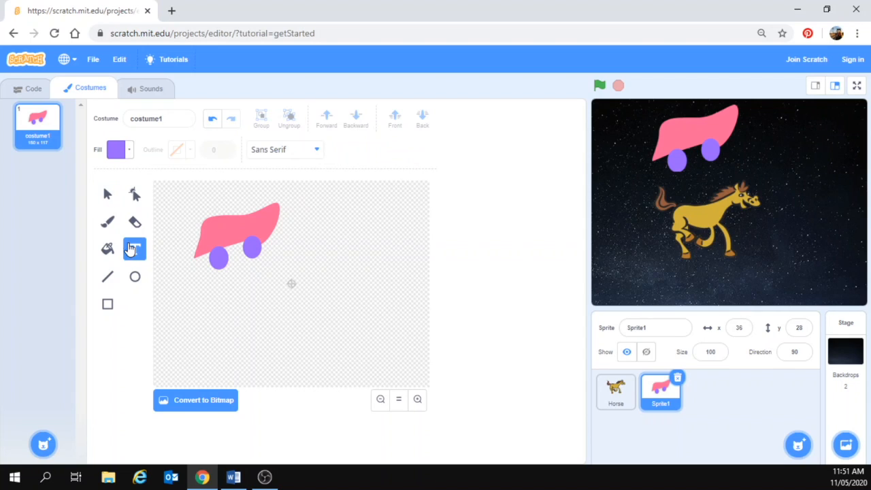
text(Horese)
key(BackSpace)
key(BackSpace)
key(BackSpace)
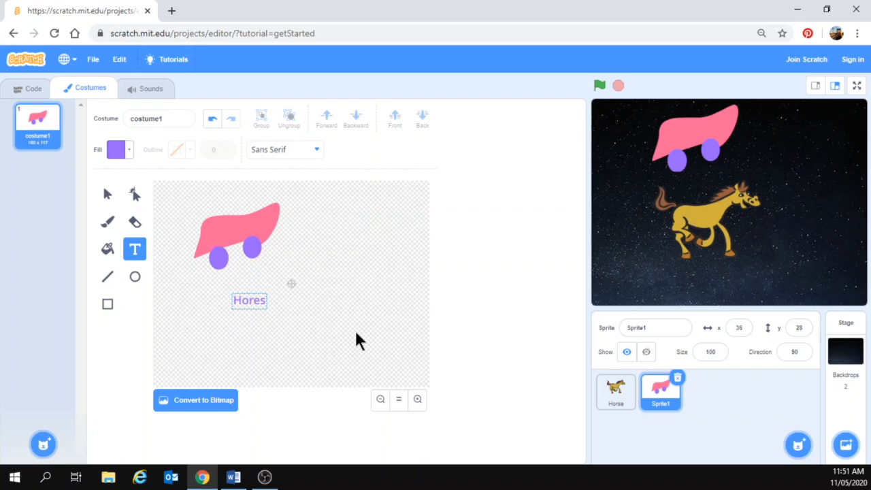
text(se)
Step: Finish the text entry, enlarge the word "Horse" to more than twice its size, and deselect it
click(296, 314)
drag(268, 292, 326, 270)
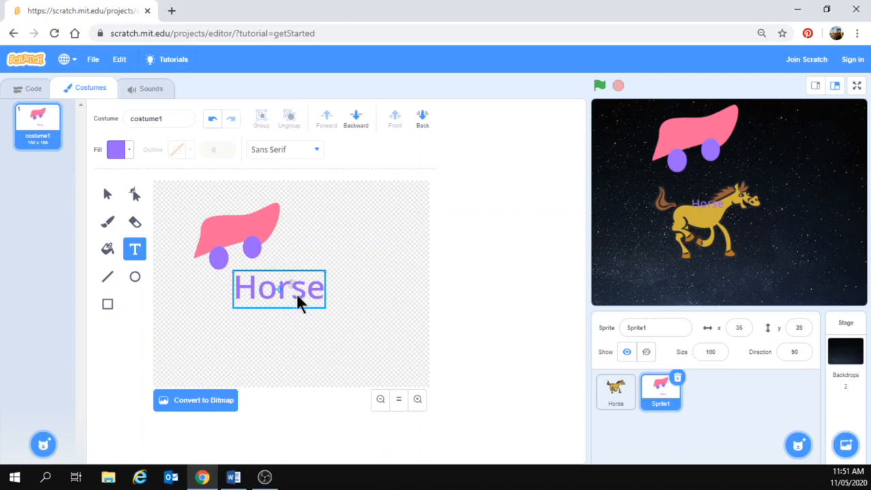
click(363, 302)
Step: Reopen the enlarged text for editing, remove the letters "or" and re-enter them to spell "Horse"
click(292, 288)
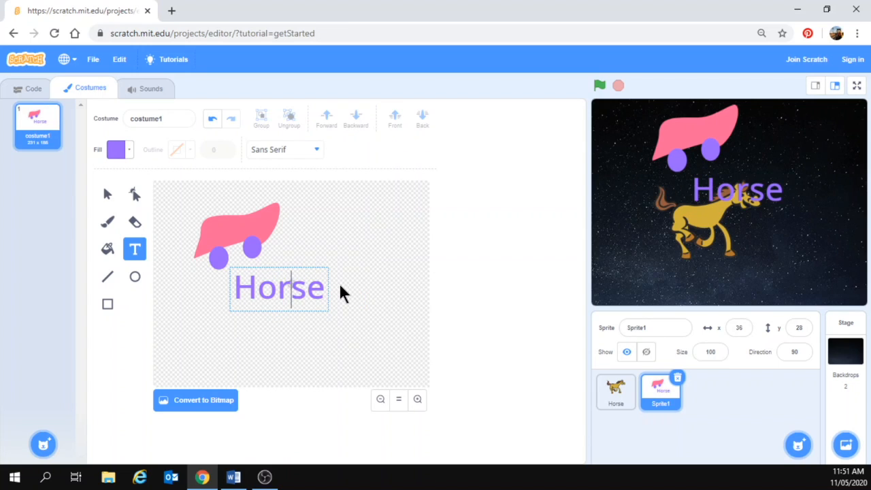
key(BackSpace)
text(se)
key(BackSpace)
key(BackSpace)
key(BackSpace)
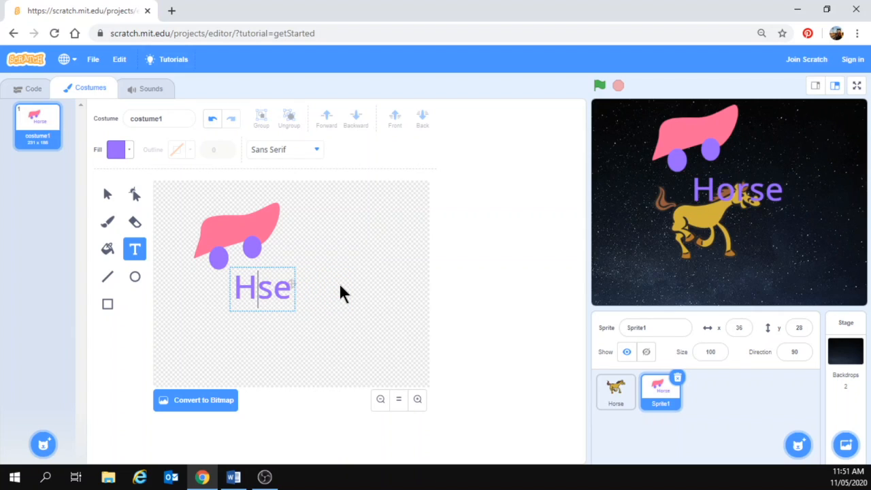
text(or)
Step: Shift the word "Horse" slightly downward and enlarge it to span about half the canvas width
drag(281, 293, 288, 316)
drag(335, 294, 353, 243)
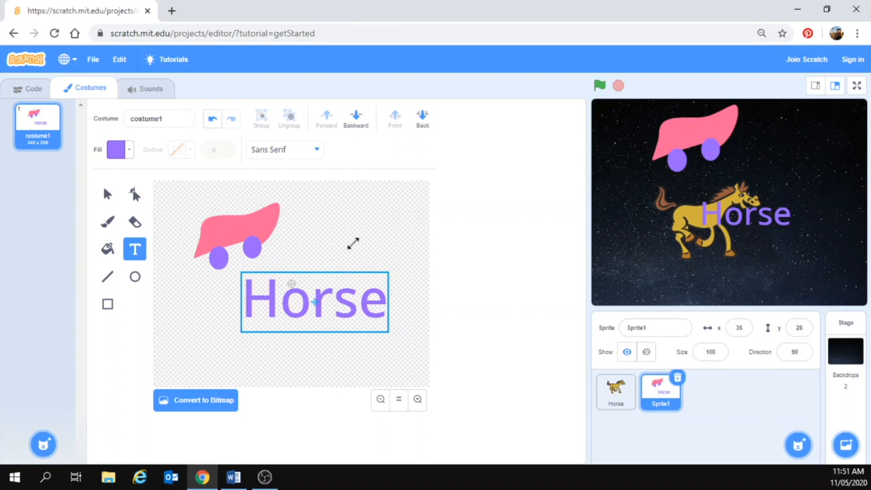
click(355, 230)
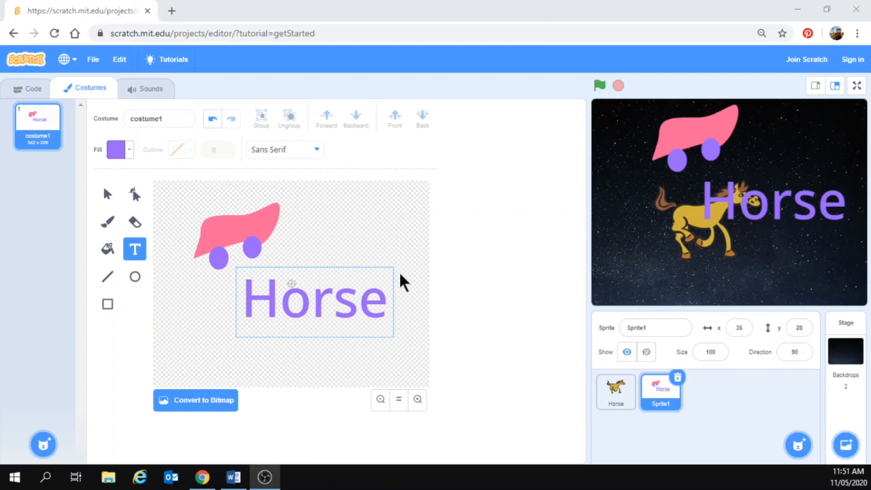
Step: Select the word "Horse" as an object, move it down and to the left, and delete it
click(334, 301)
click(104, 196)
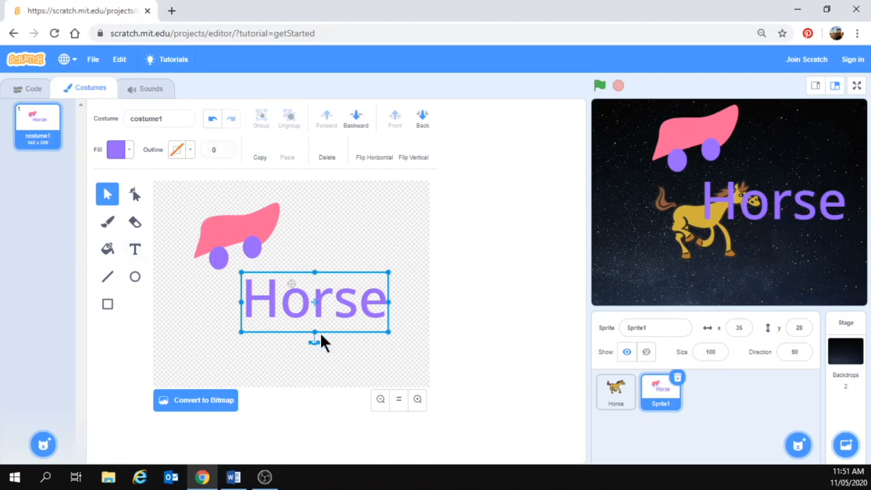
drag(347, 293, 317, 323)
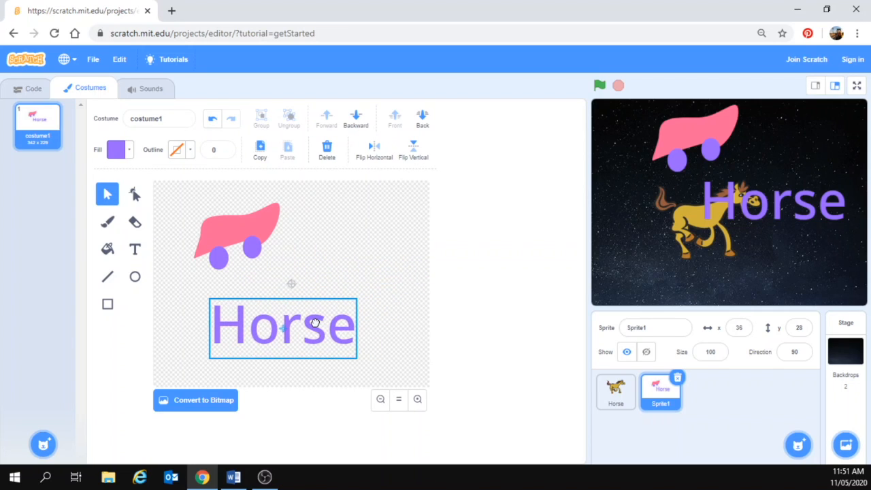
key(Delete)
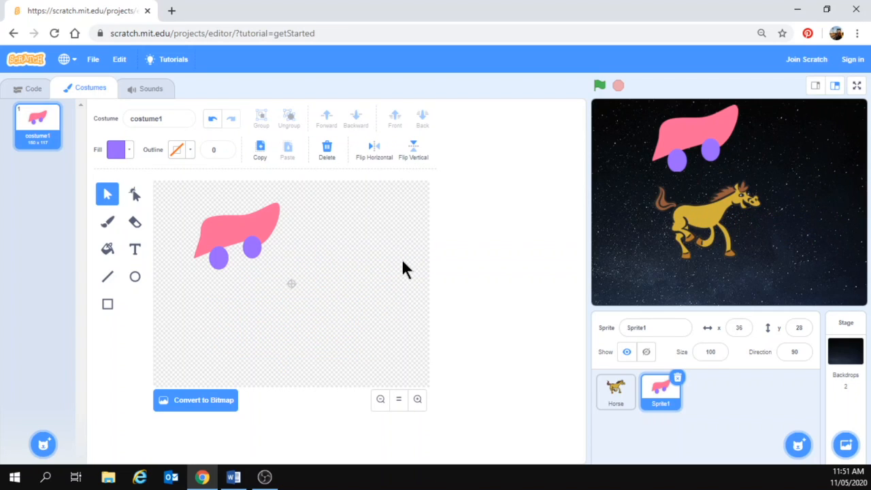